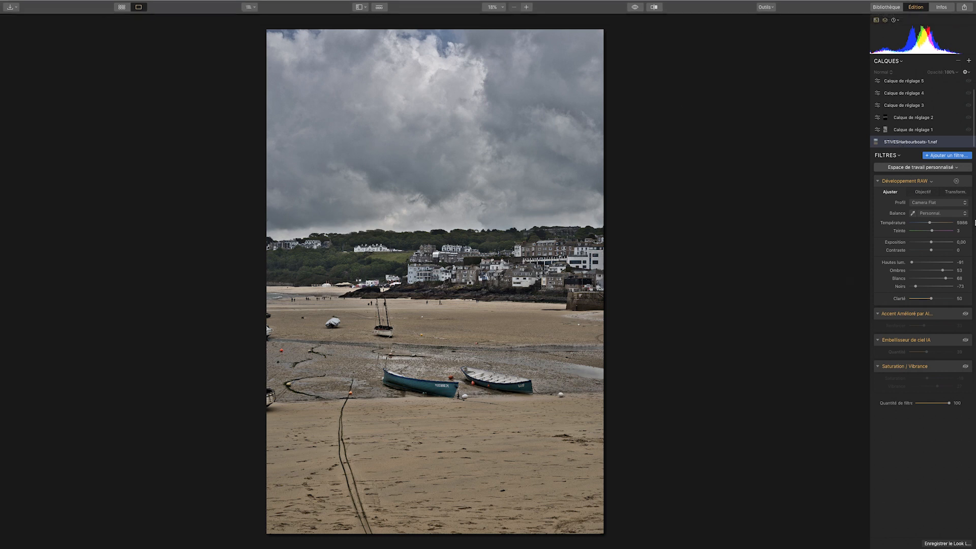
- Review the RAW lens corrections and turn on the Accent Amélioré par AI, Embellisseur de ciel IA and Saturation / Vibrance filters on the STIVESHarbourboats-1.nef layer
left_click(930, 189)
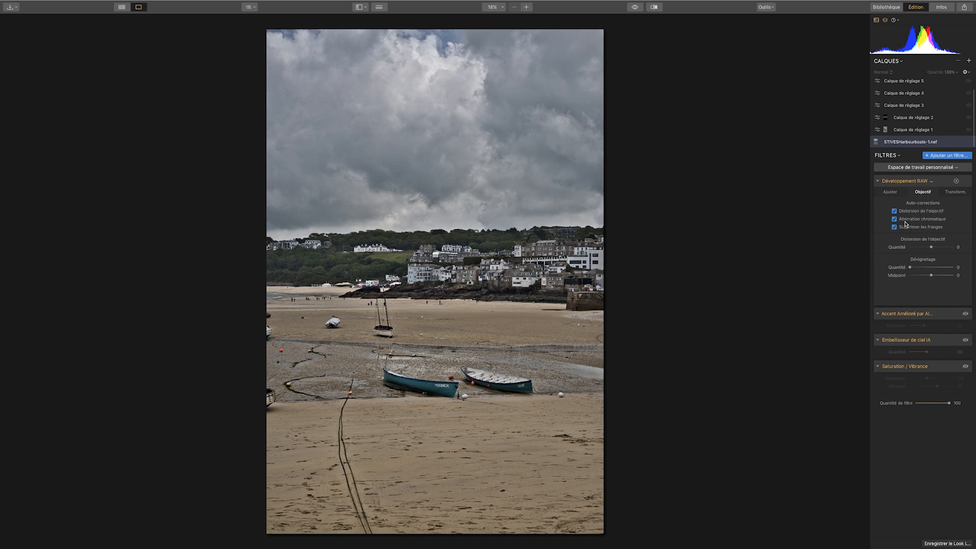
left_click(896, 193)
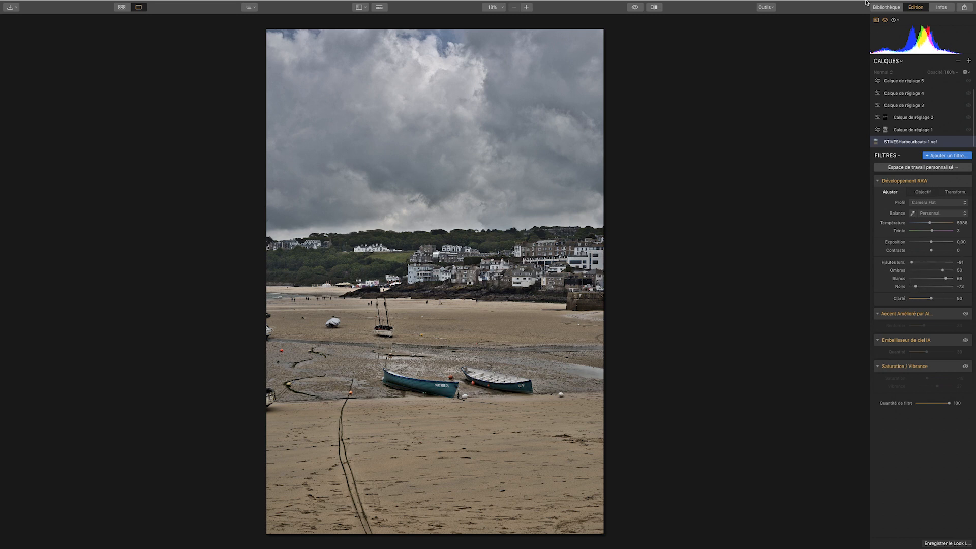
left_click(965, 314)
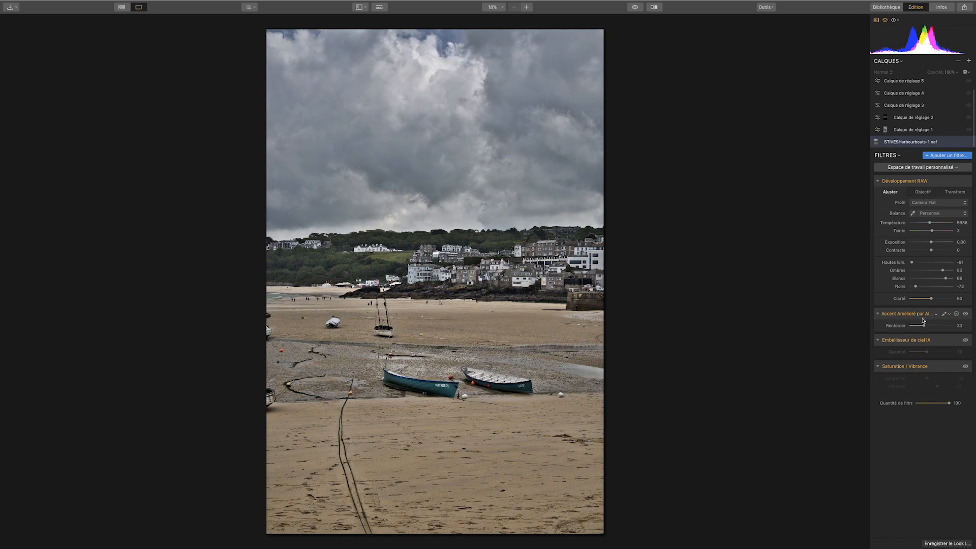
left_click(965, 339)
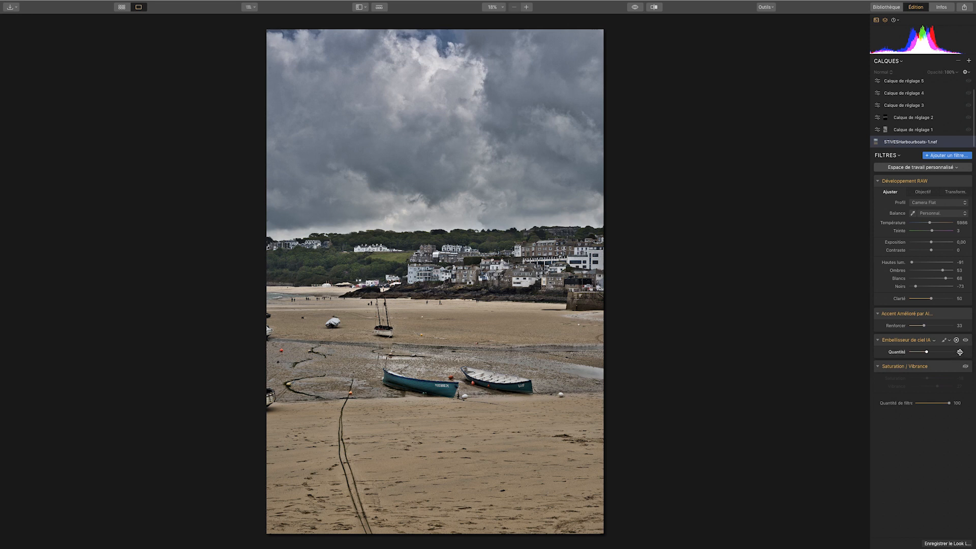
left_click(966, 366)
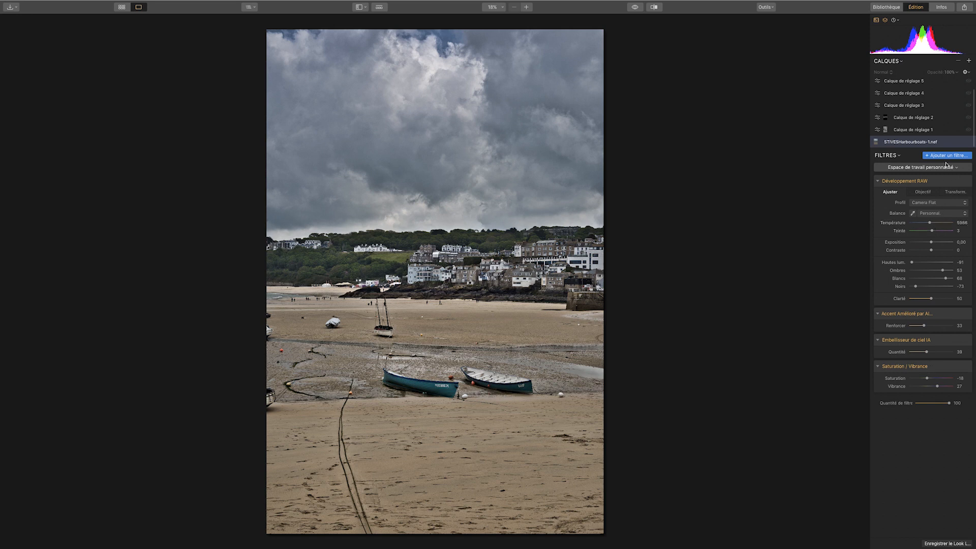
- Turn on the Éclat de l'image and Heure dorée filters on Calque de réglage 1
left_click(921, 133)
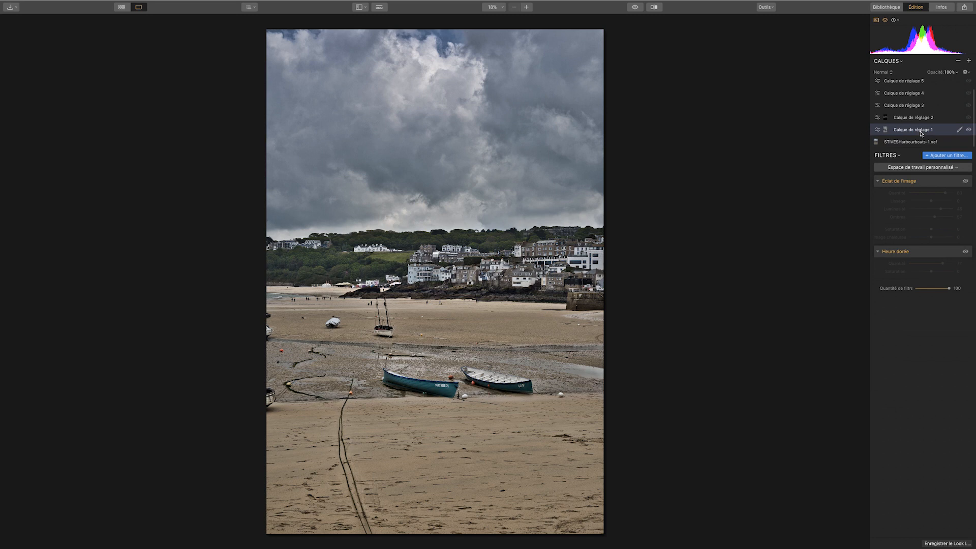
left_click(966, 182)
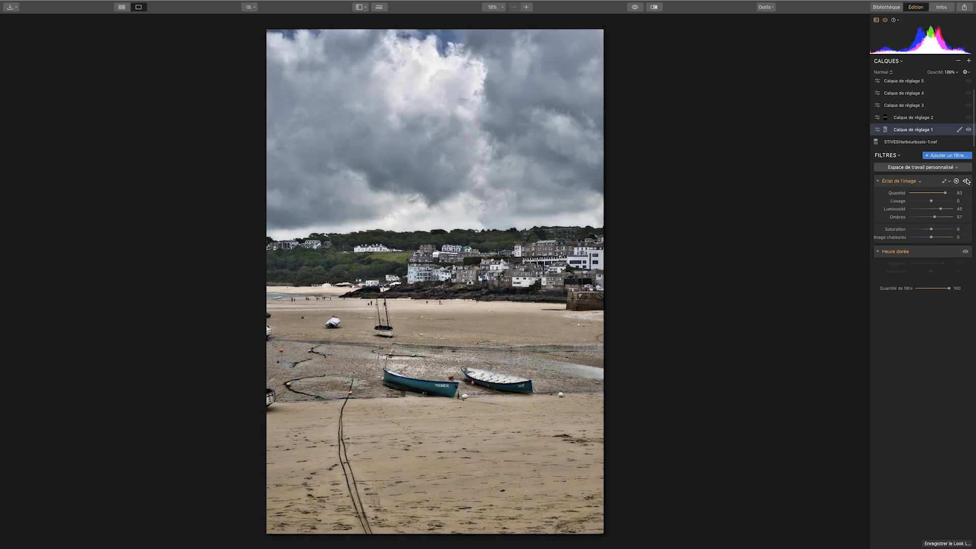
left_click(966, 252)
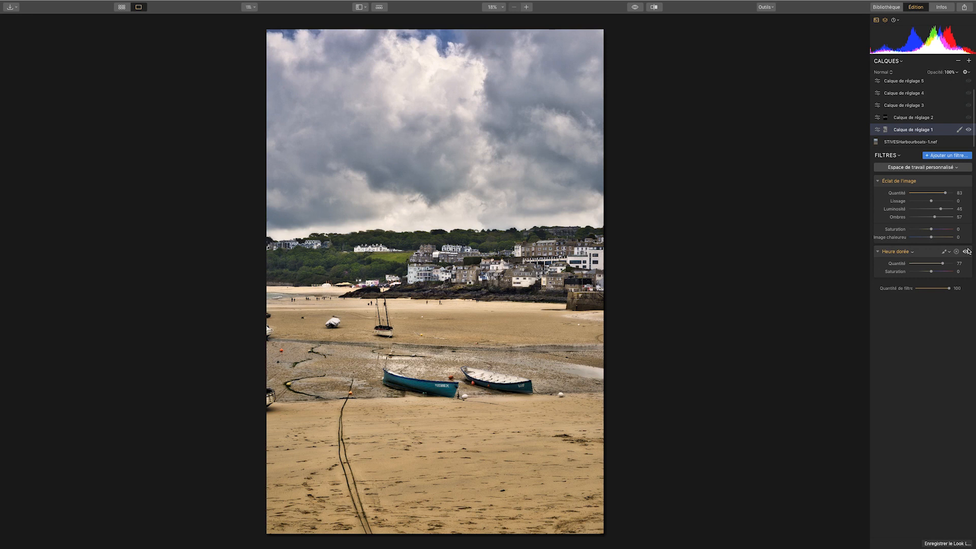
- Inspect the brush mask of Calque de réglage 2 and turn on its Structure filter
left_click(927, 120)
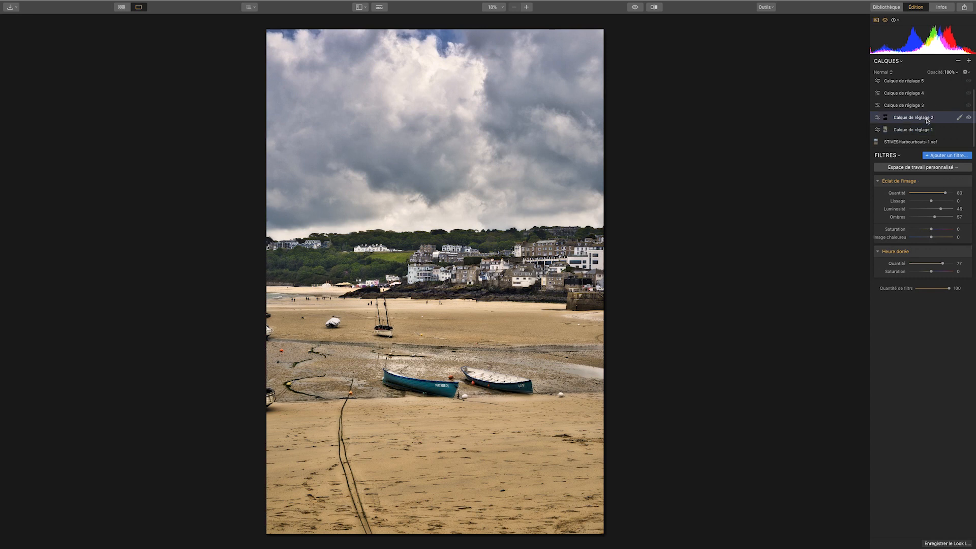
left_click(968, 118)
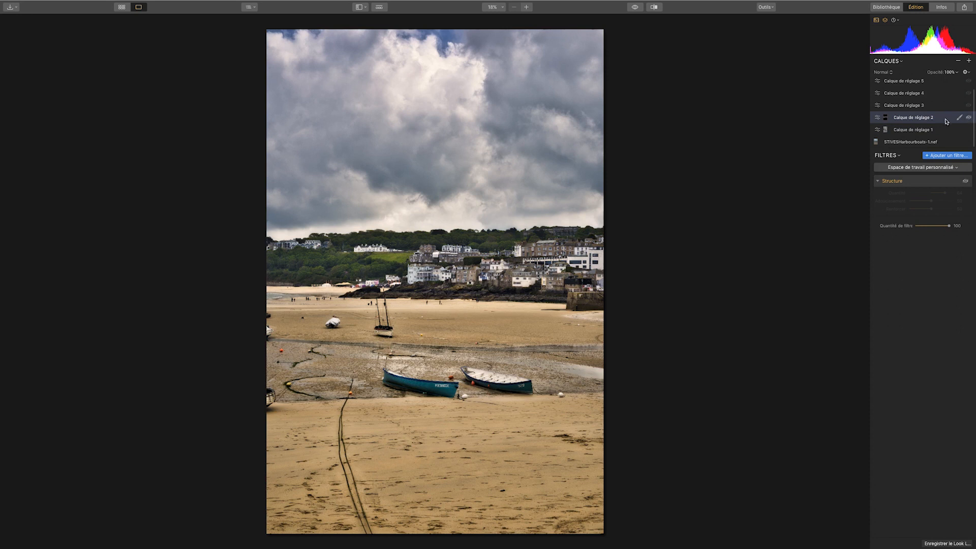
left_click(968, 117)
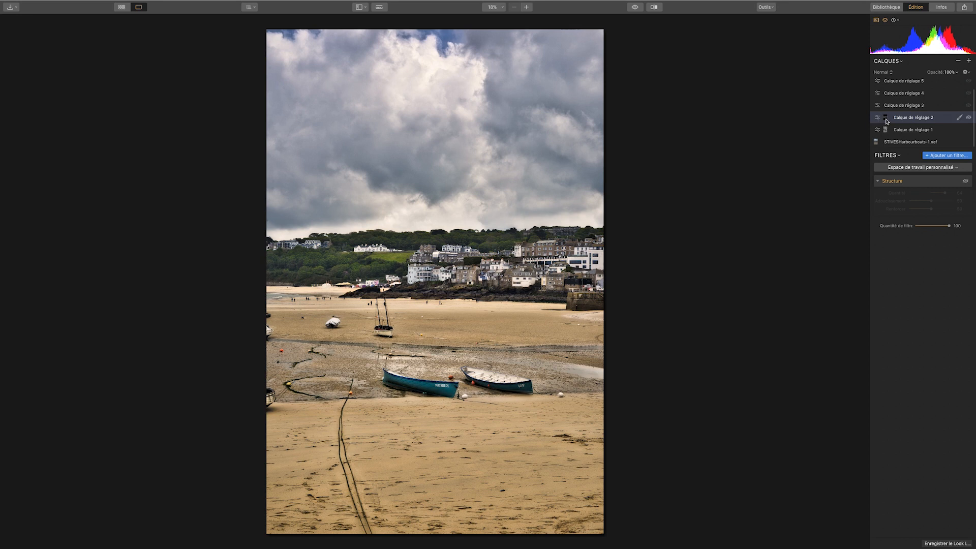
left_click(959, 118)
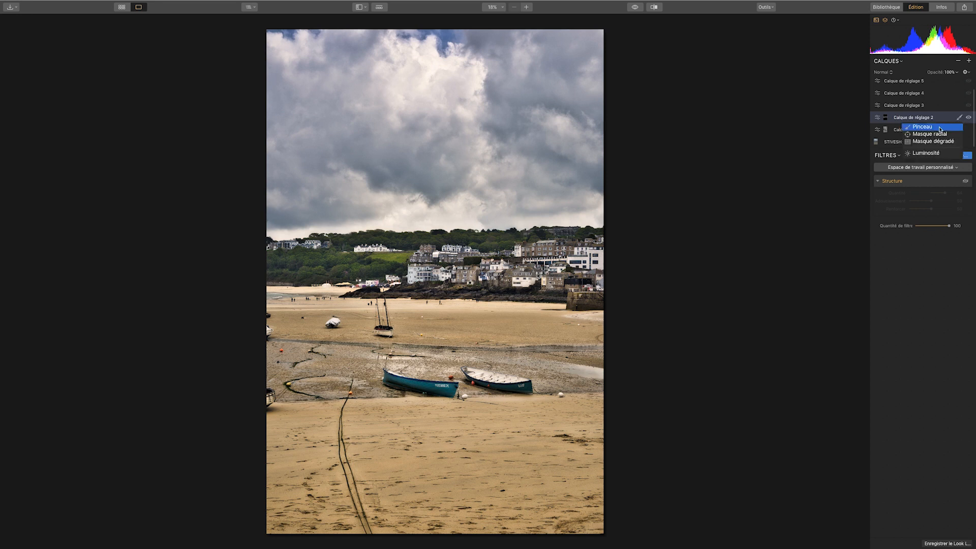
left_click(939, 128)
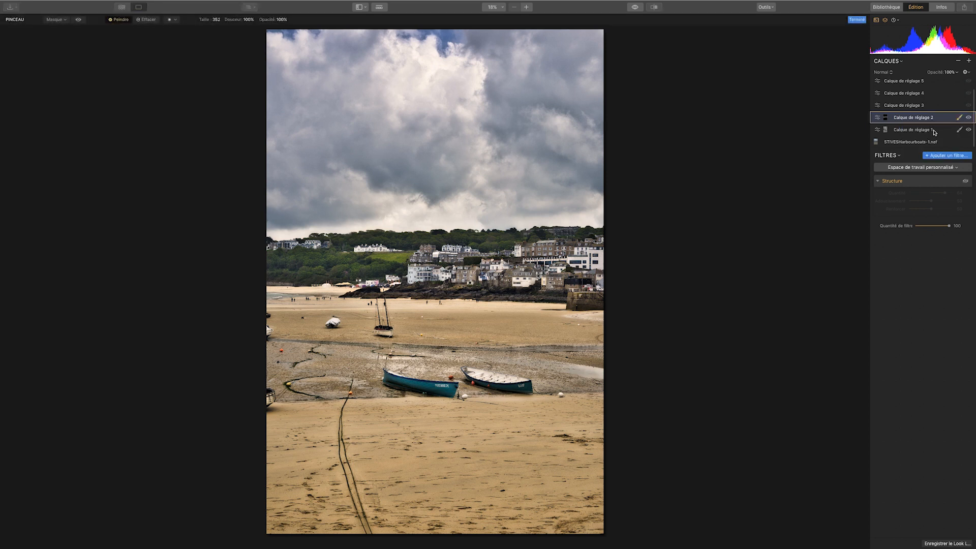
left_click(79, 19)
left_click(79, 20)
left_click(966, 181)
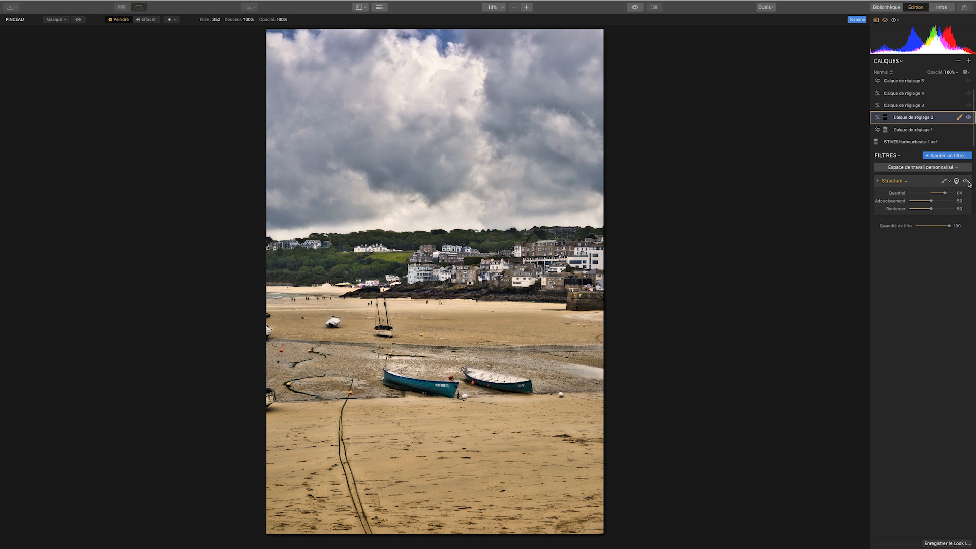
- Turn on the Effet Orton filter on Calque de réglage 3 and show Calque de réglage 4 with its Ton filter
left_click(917, 107)
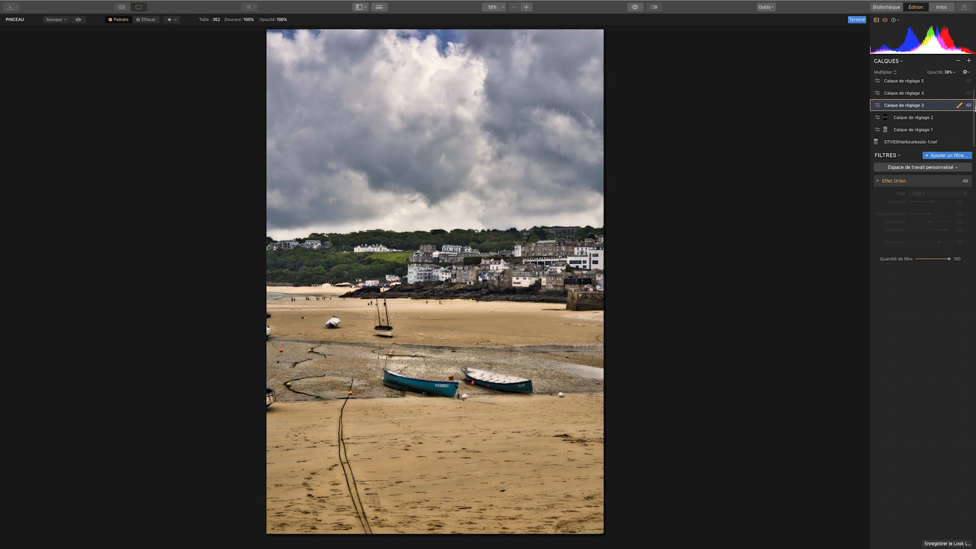
left_click(966, 181)
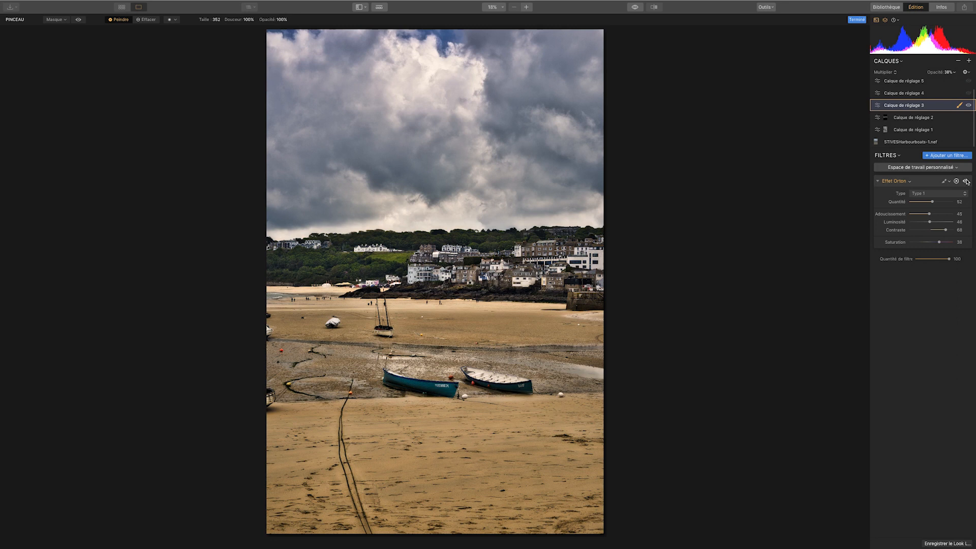
left_click(965, 181)
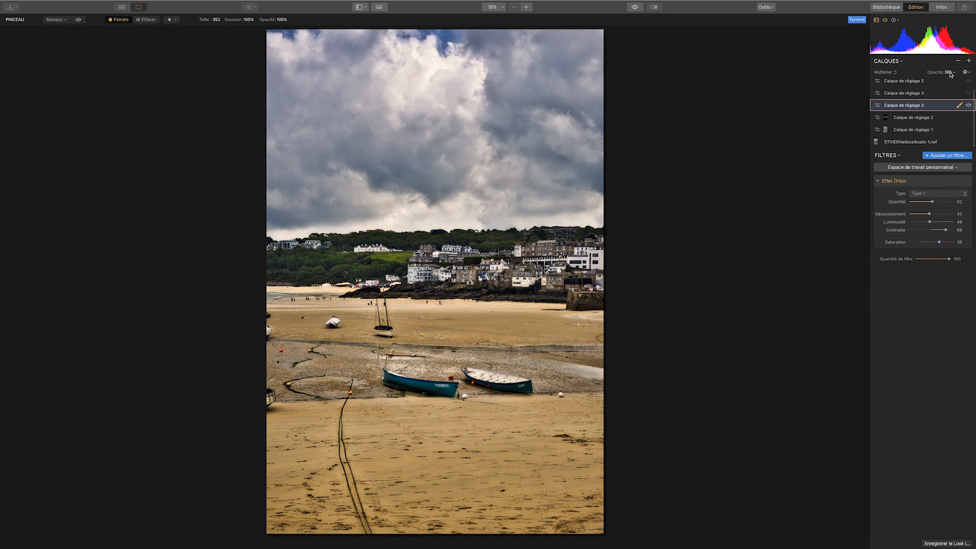
left_click(906, 95)
left_click(969, 93)
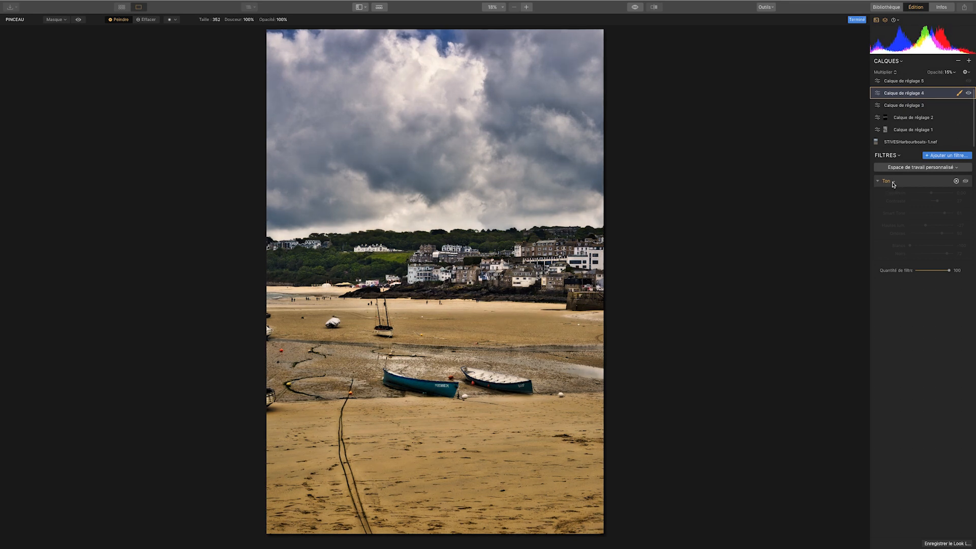
- Turn on the Virage partiel, Saturation / Vibrance and Vignetage filters on Calque de réglage 5
left_click(916, 83)
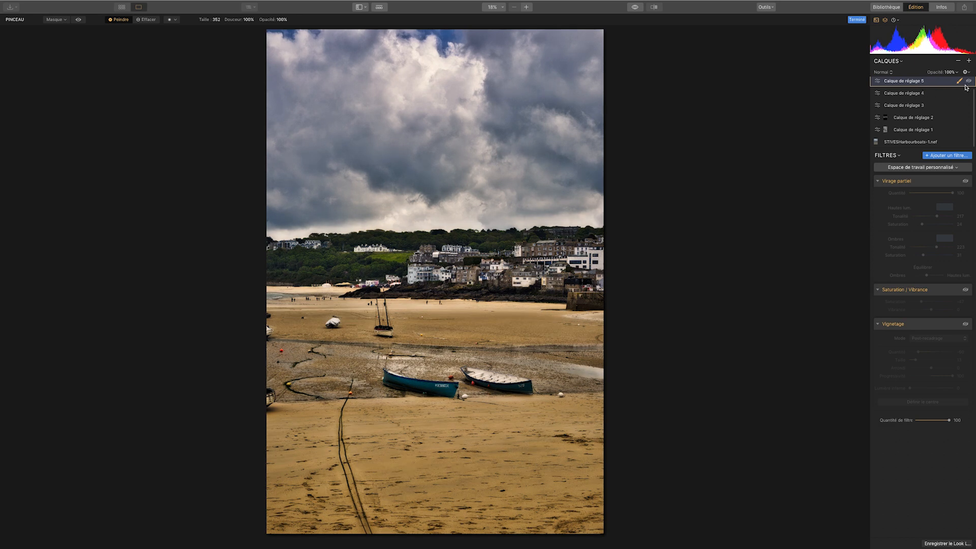
left_click(965, 181)
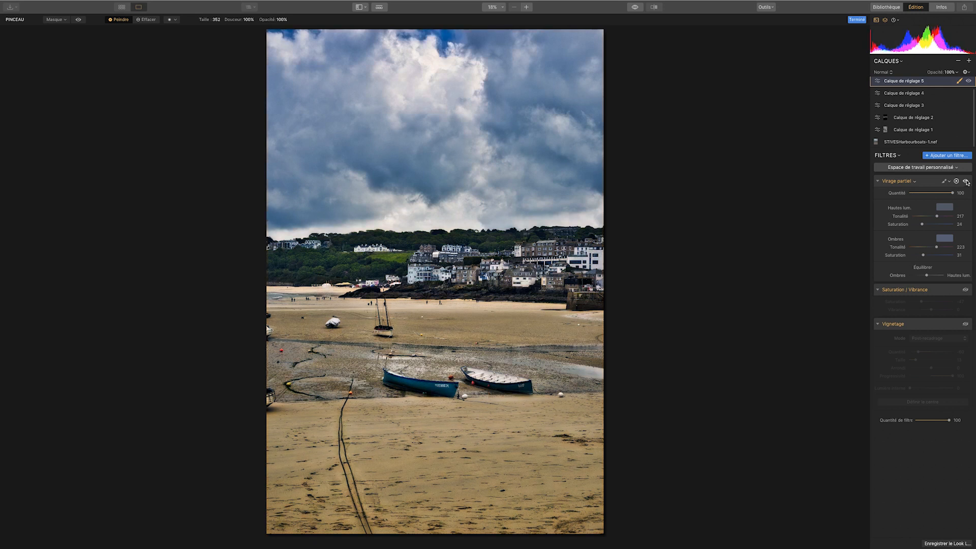
left_click(965, 289)
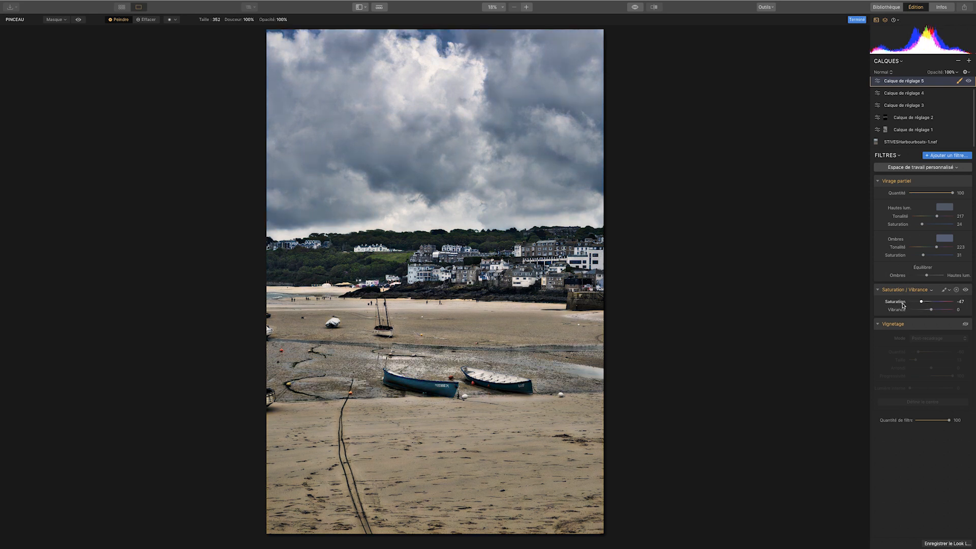
left_click(965, 324)
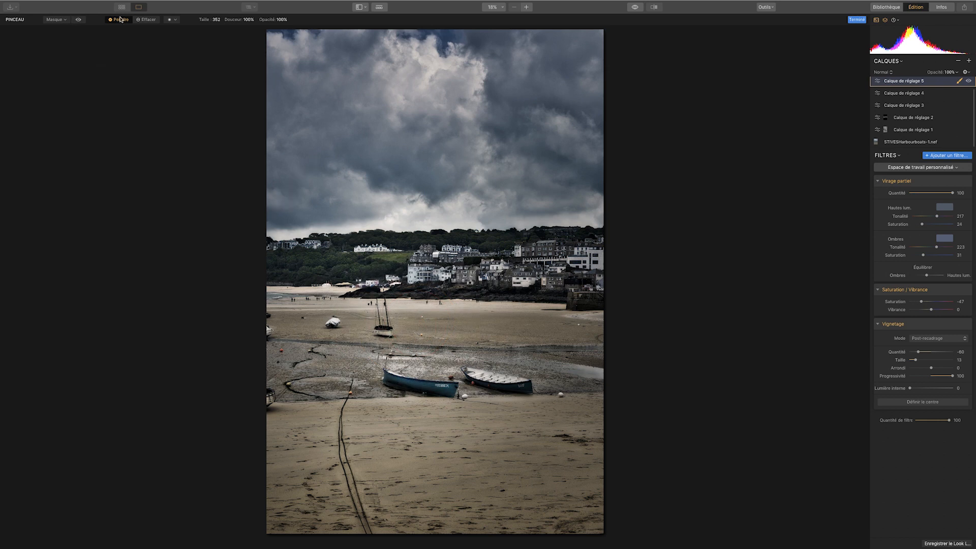
- Set the mask brush to Effacer with a smaller size and leave mask painting on Calque de réglage 5
left_click(146, 20)
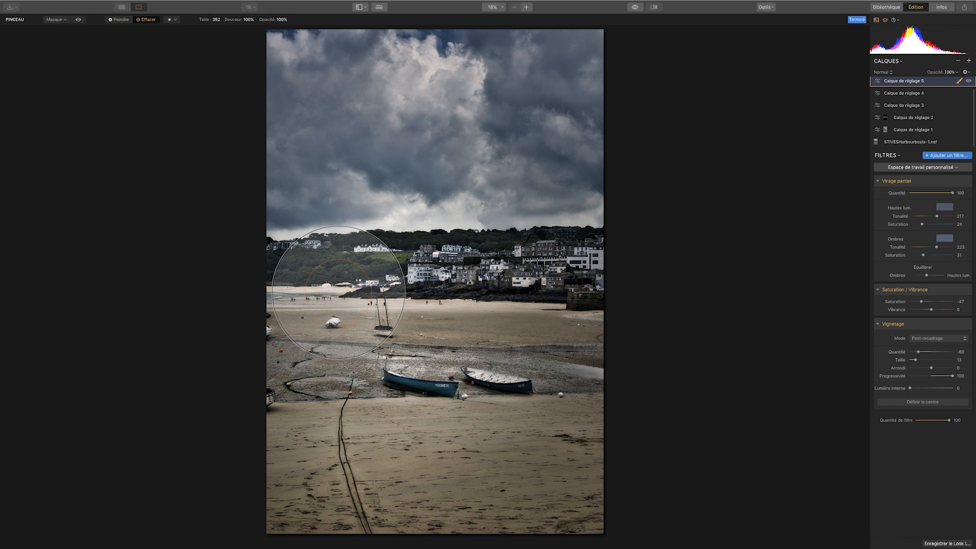
key("bracketleft")
left_click(959, 81)
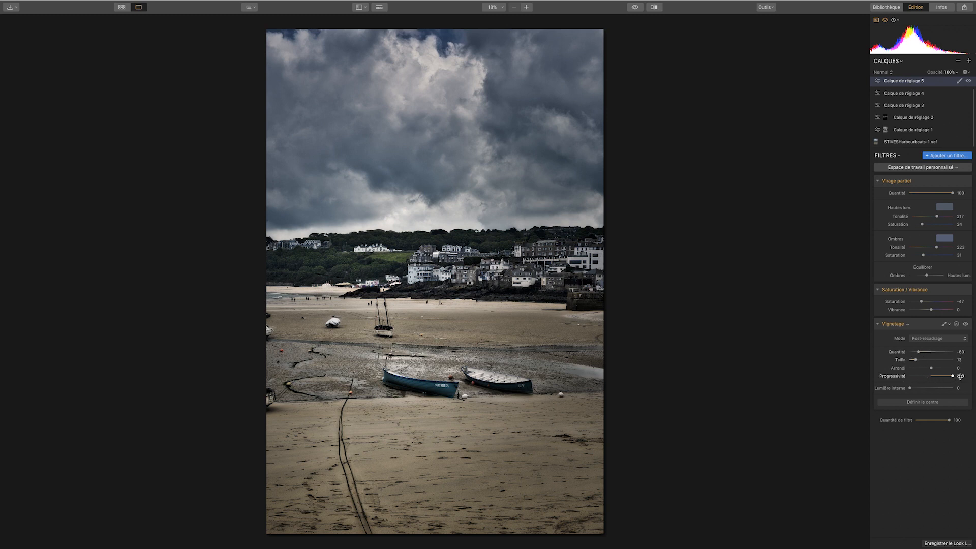
- Turn on the Renforcement, Débruiter, Luminosité / Contraste and Vignetage filters on Calque de réglage 6
left_click(969, 61)
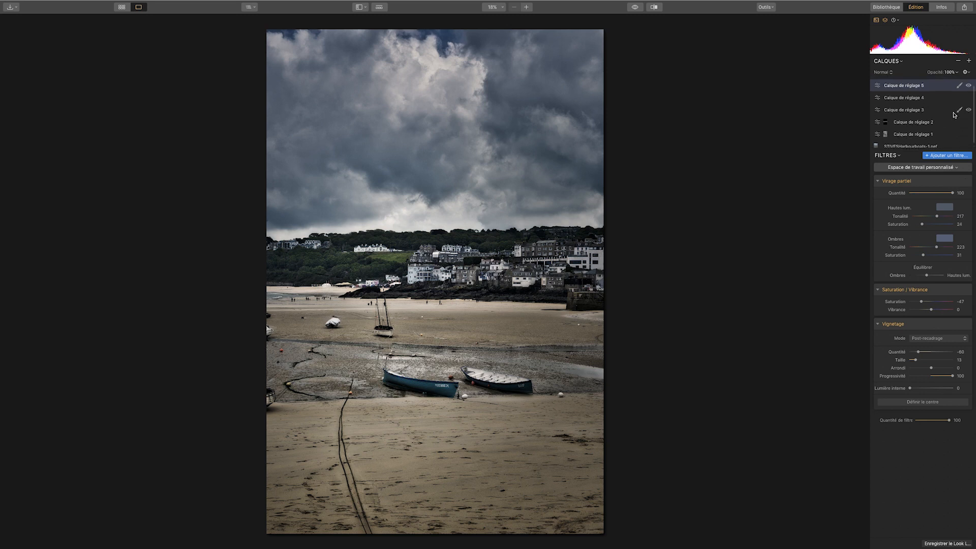
left_click(911, 85)
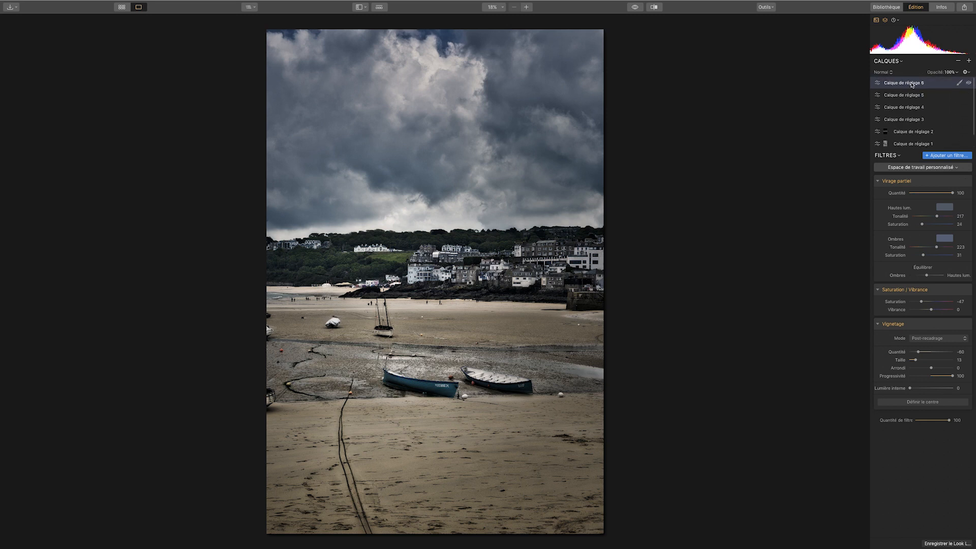
left_click(968, 83)
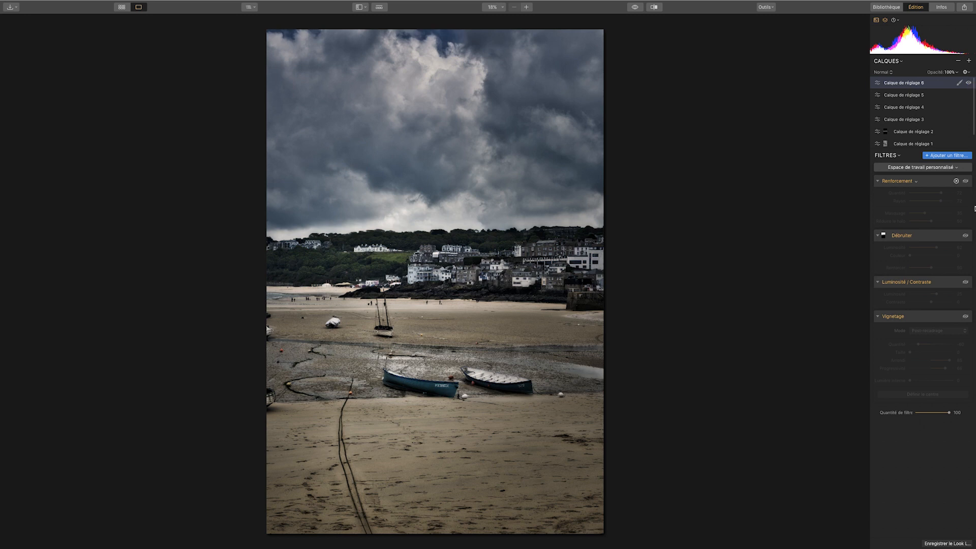
left_click(965, 182)
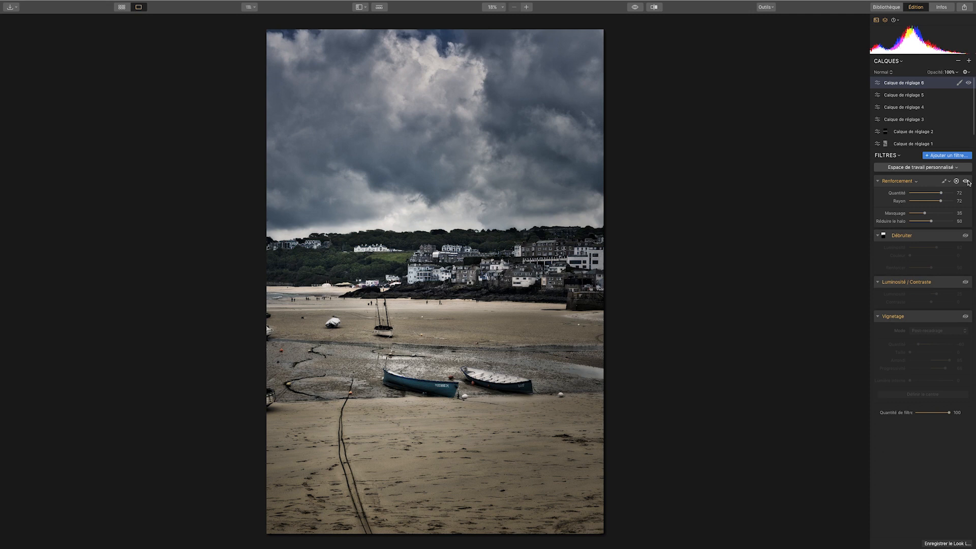
left_click(965, 235)
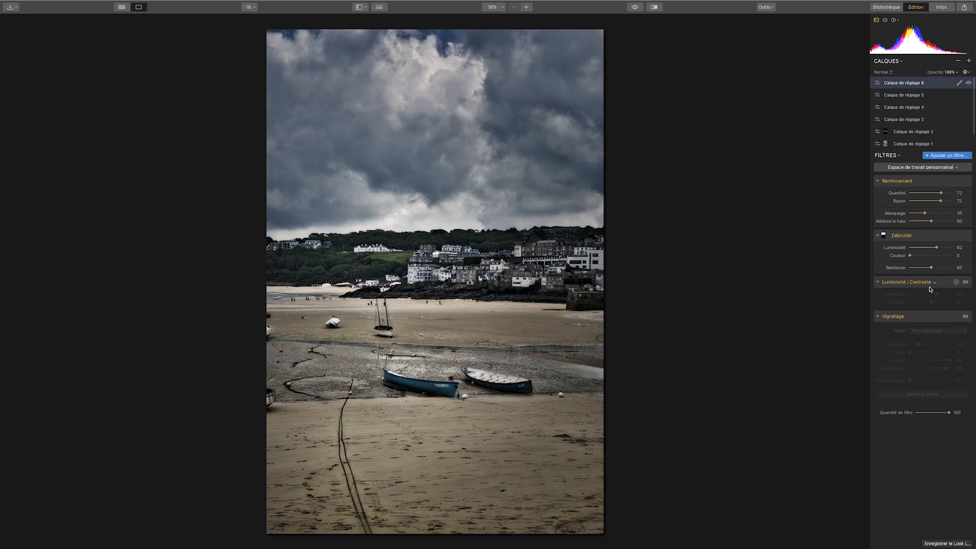
left_click(965, 282)
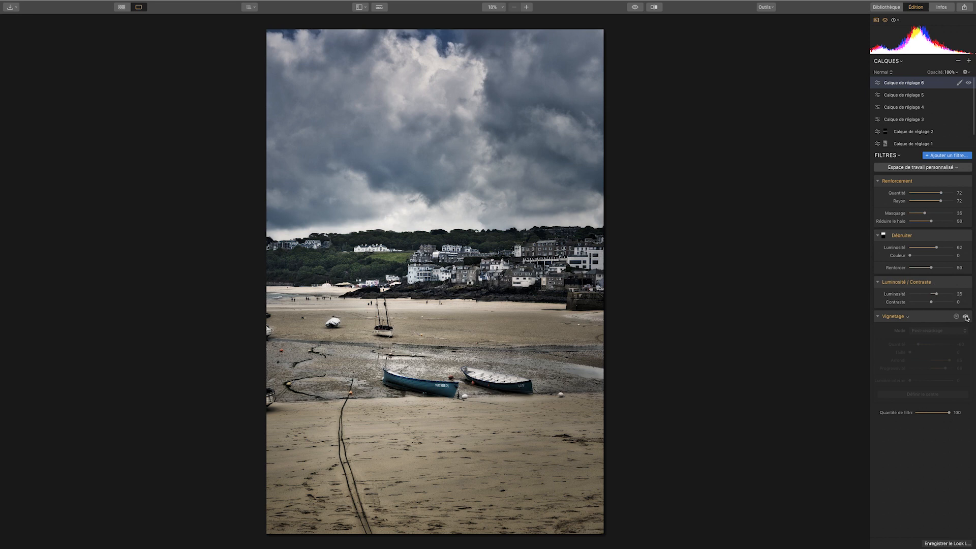
left_click(966, 317)
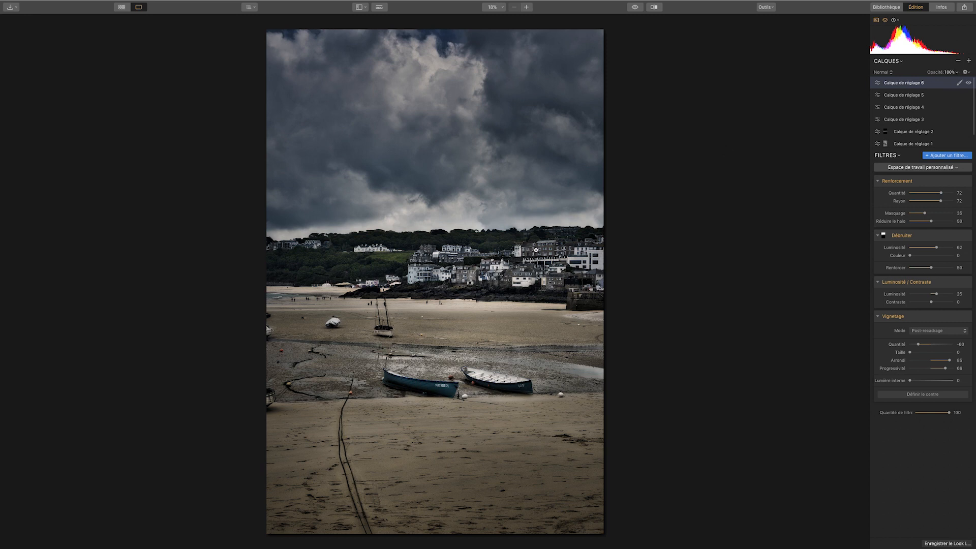
- Add a second Vignetage filter to Calque de réglage 6 and place its centre in the sky just above the hillside village
mouse_move(956, 390)
left_click(948, 155)
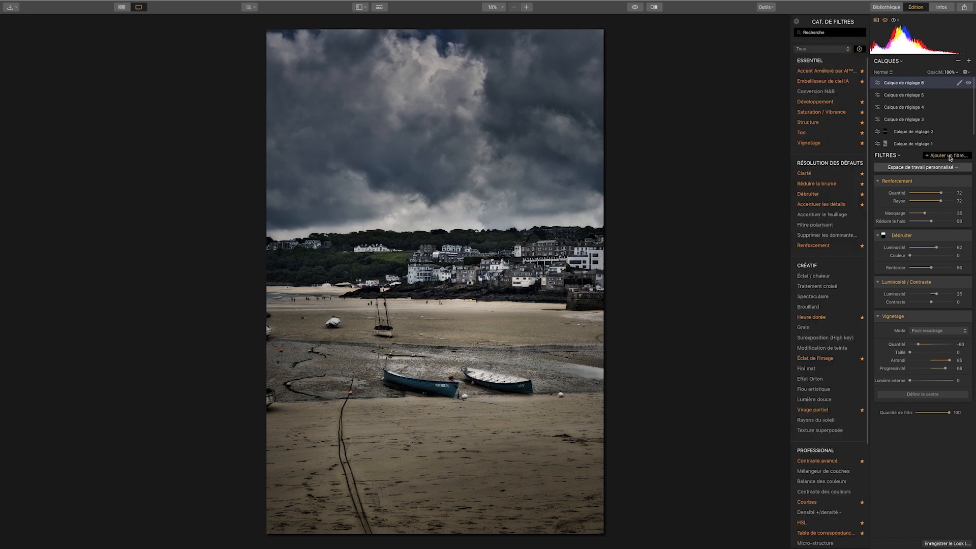
left_click(839, 146)
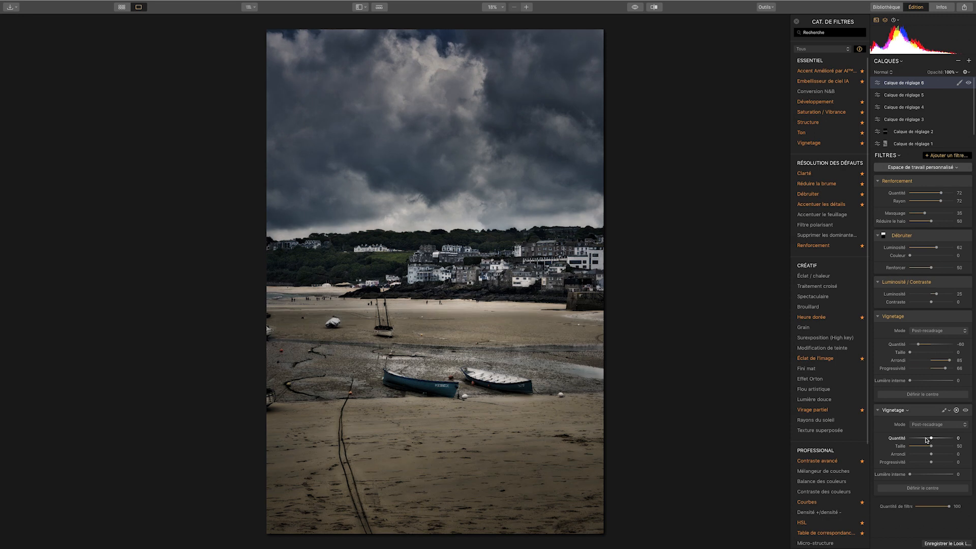
left_click(927, 488)
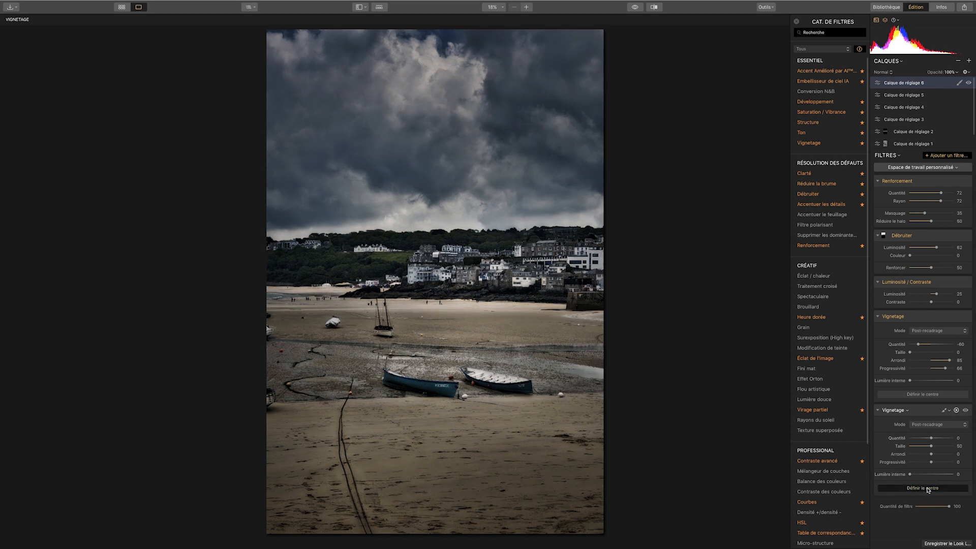
left_click(456, 214)
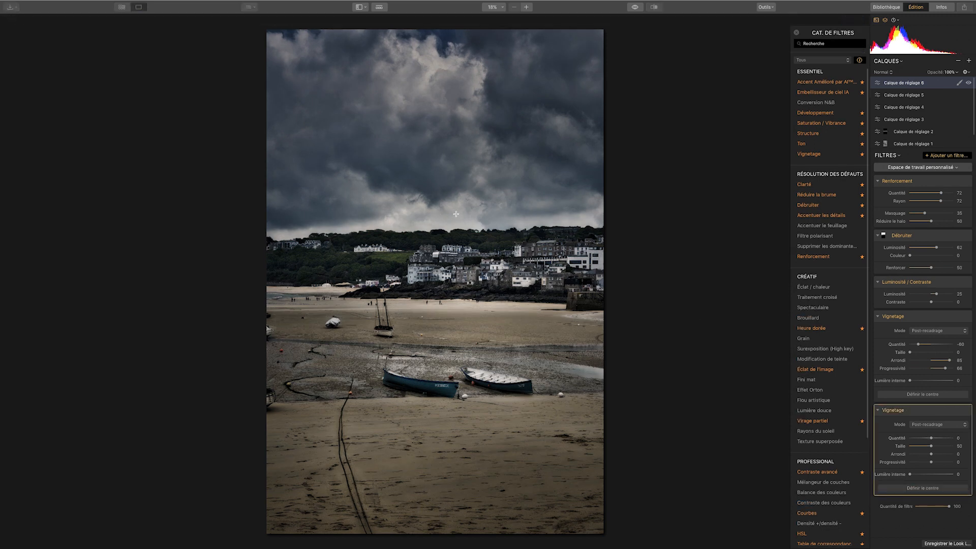
- Set the second Vignetage filter to Quantité -64, Taille 2 and Progressivité 100, and compare the photo with and without it
left_click_drag(928, 438, 954, 462)
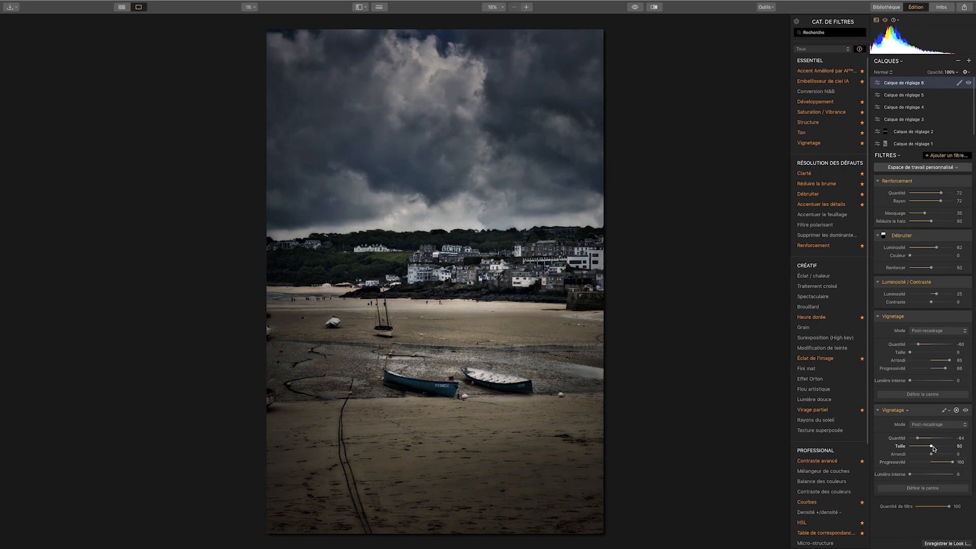
left_click_drag(930, 446, 910, 449)
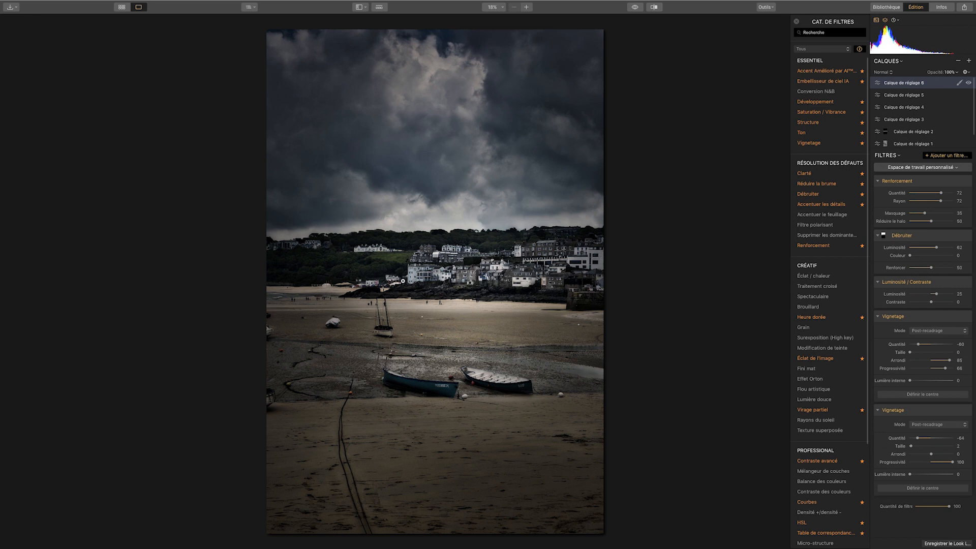
mouse_move(968, 410)
left_click(965, 411)
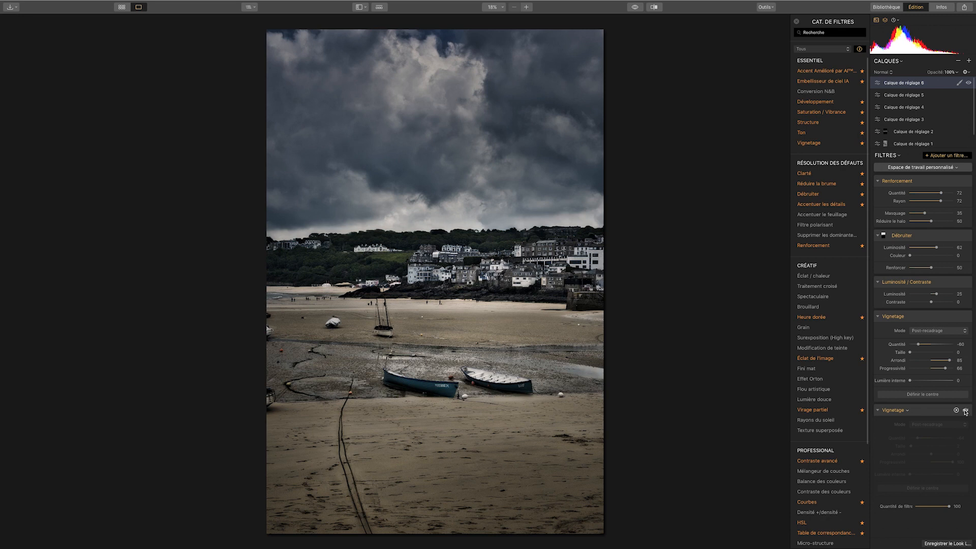
left_click(966, 412)
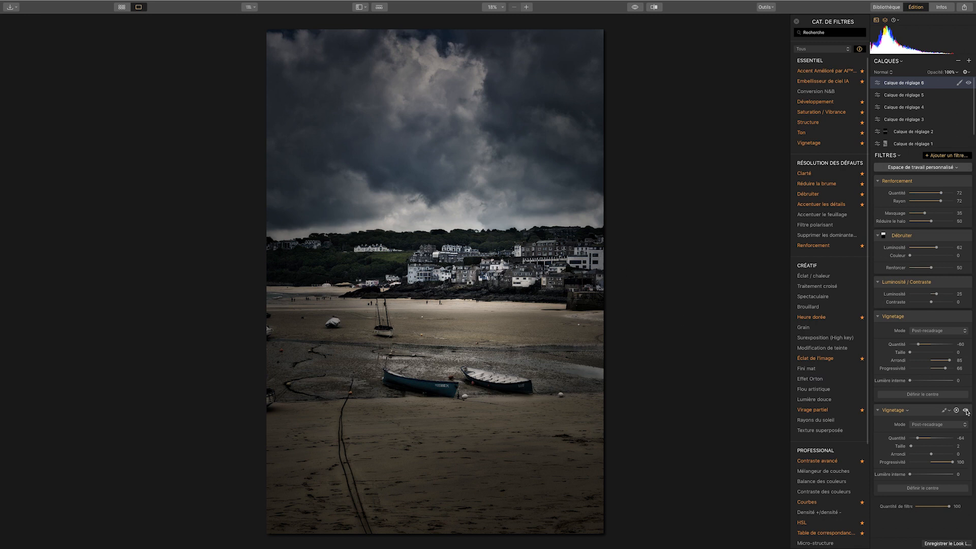
left_click(965, 410)
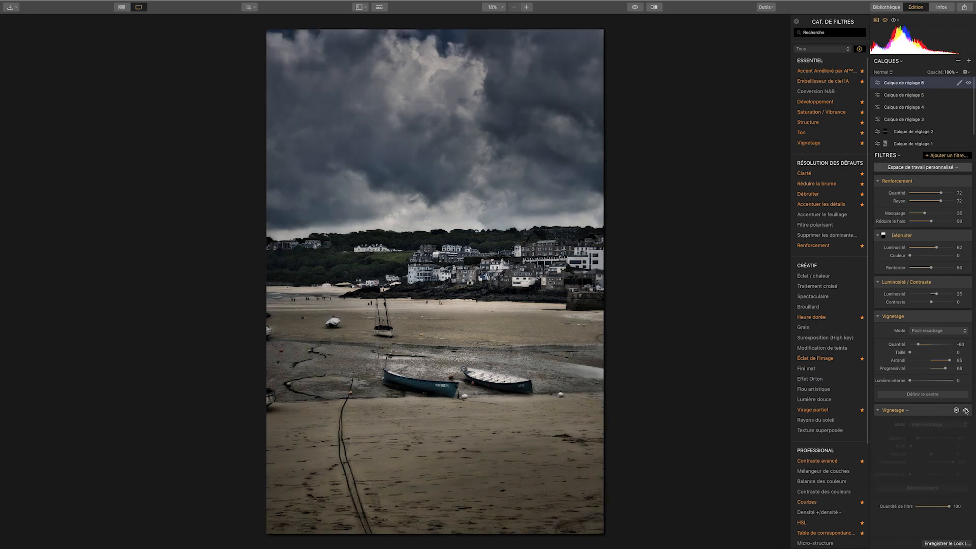
left_click(965, 410)
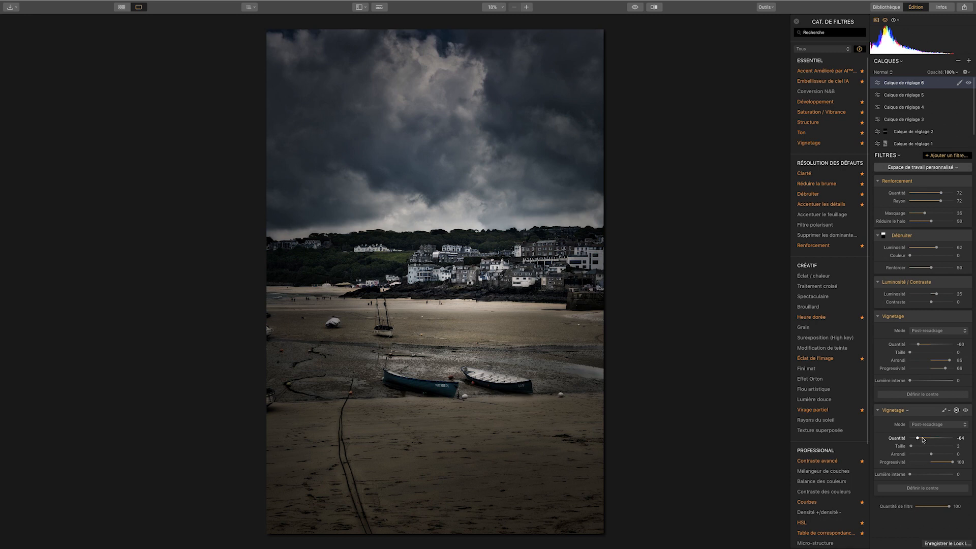
- Try a weaker Quantité of -21 on the second Vignetage filter and compare the photo with and without it
left_click_drag(922, 439, 927, 439)
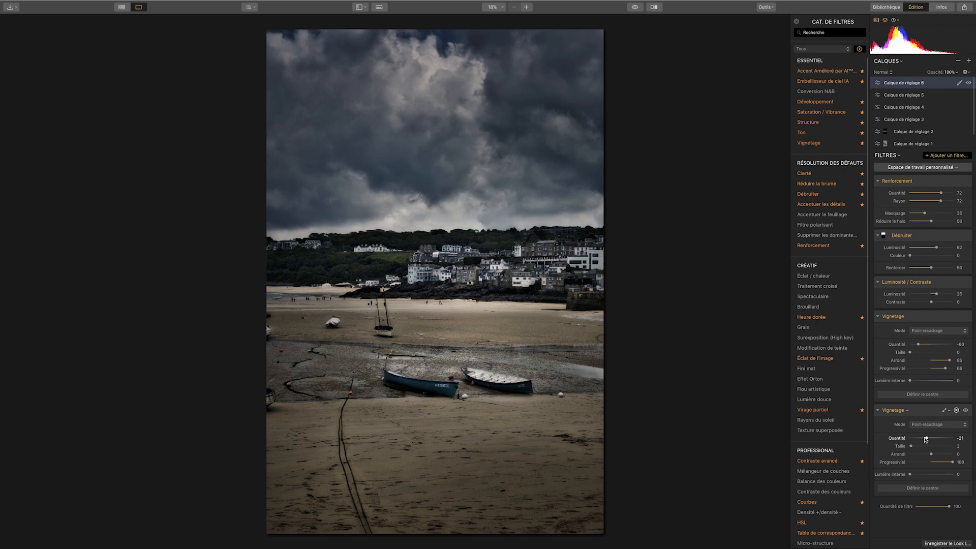
left_click(966, 411)
left_click(966, 410)
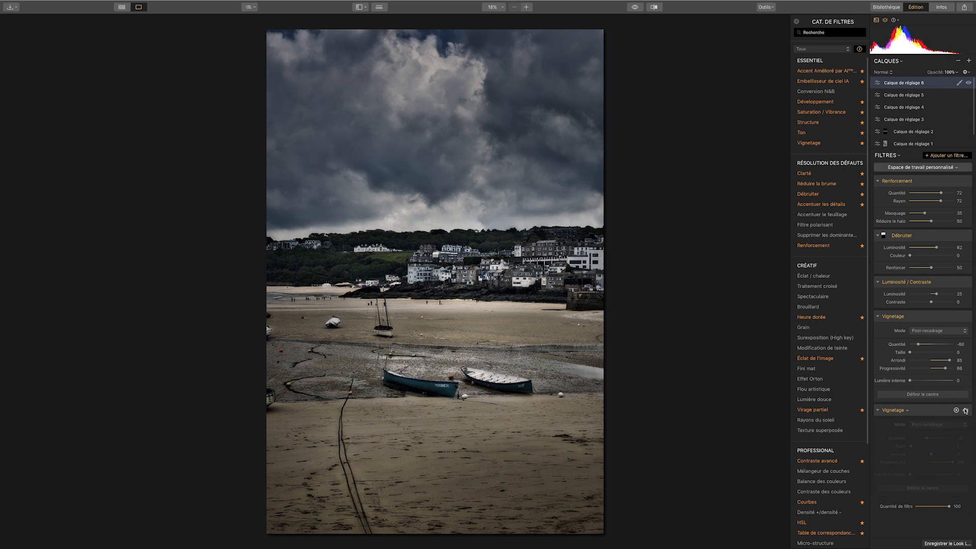
left_click(965, 411)
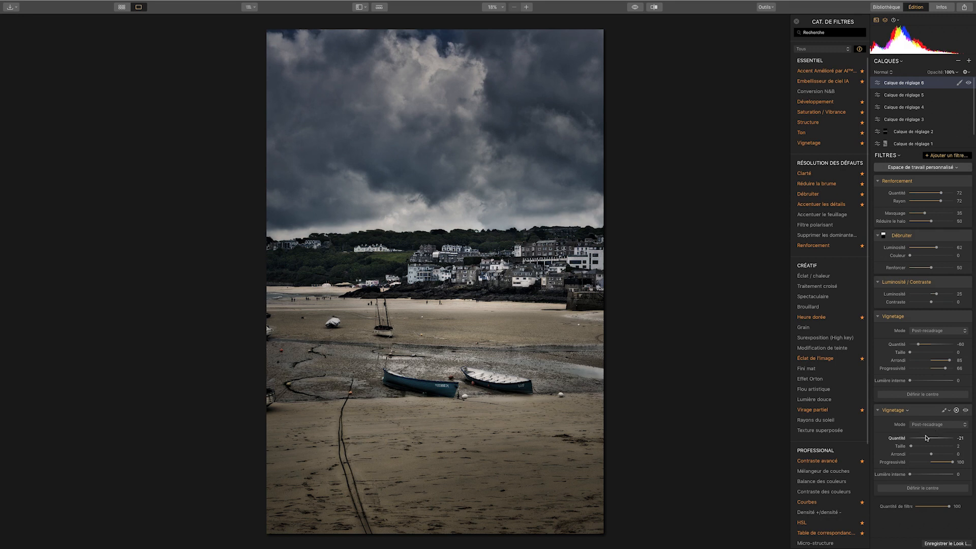
- Set the second Vignetage filter's Quantité to -41 and check its effect by switching the filter off and on
left_click_drag(924, 439, 921, 439)
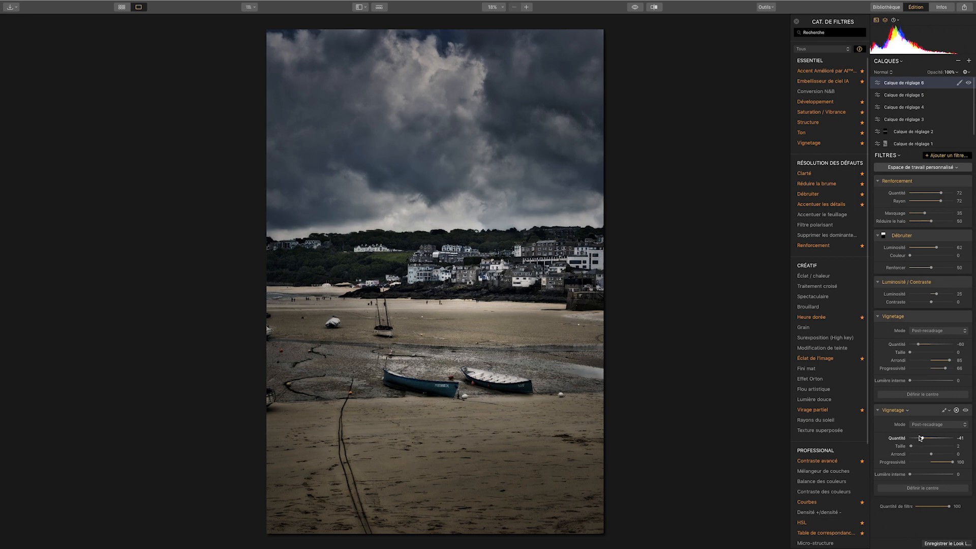
left_click(965, 410)
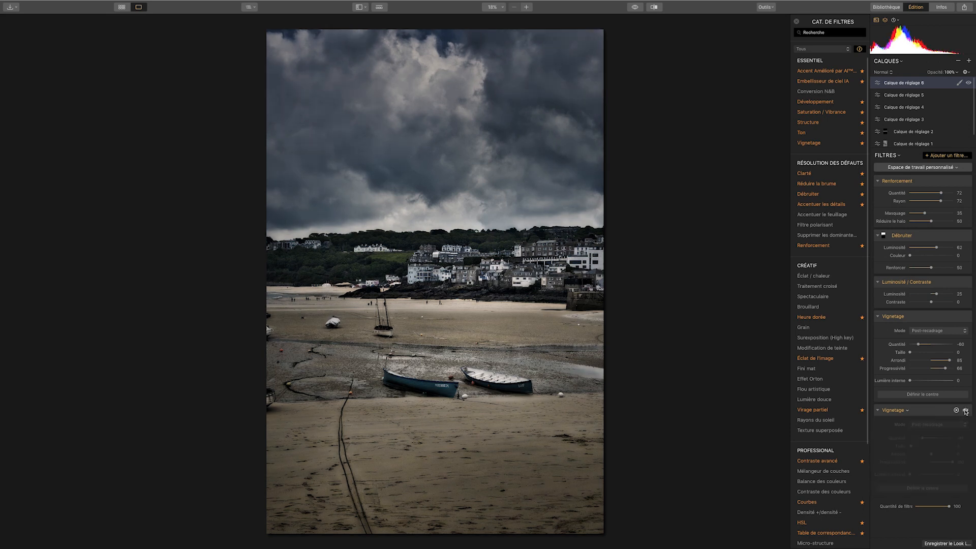
left_click(964, 410)
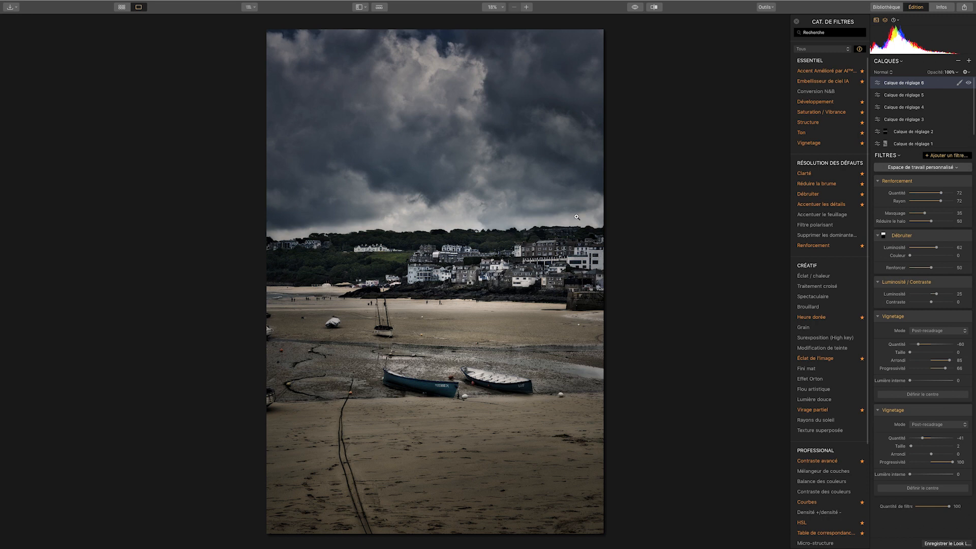
- Compare the edited photo with the unedited original, using both the full preview and the Avant/Après split view
left_click(637, 8)
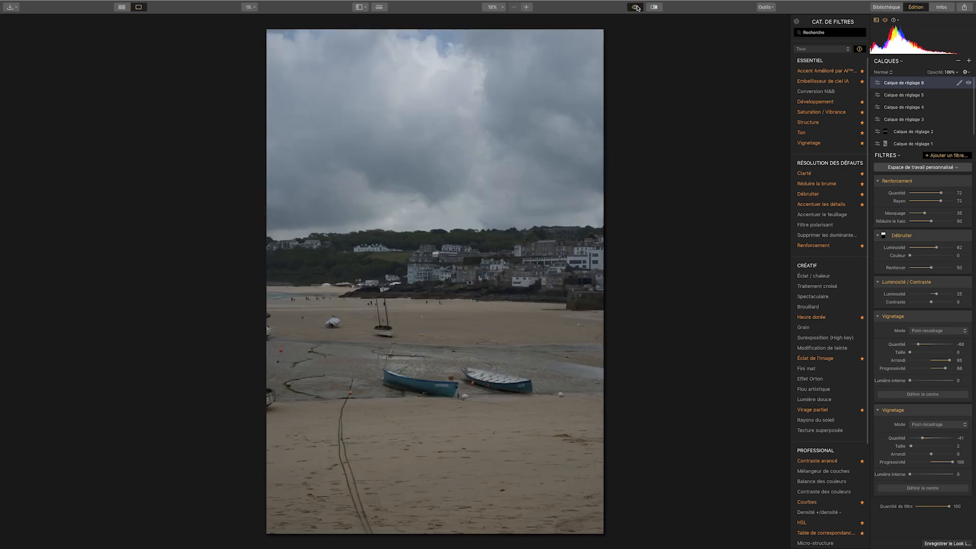
left_click(637, 8)
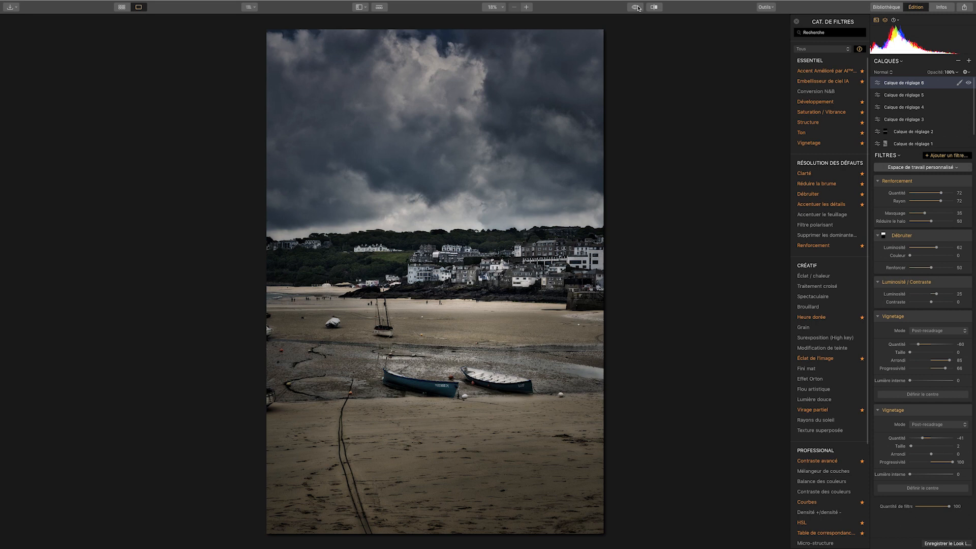
left_click(637, 9)
left_click(636, 8)
left_click(636, 8)
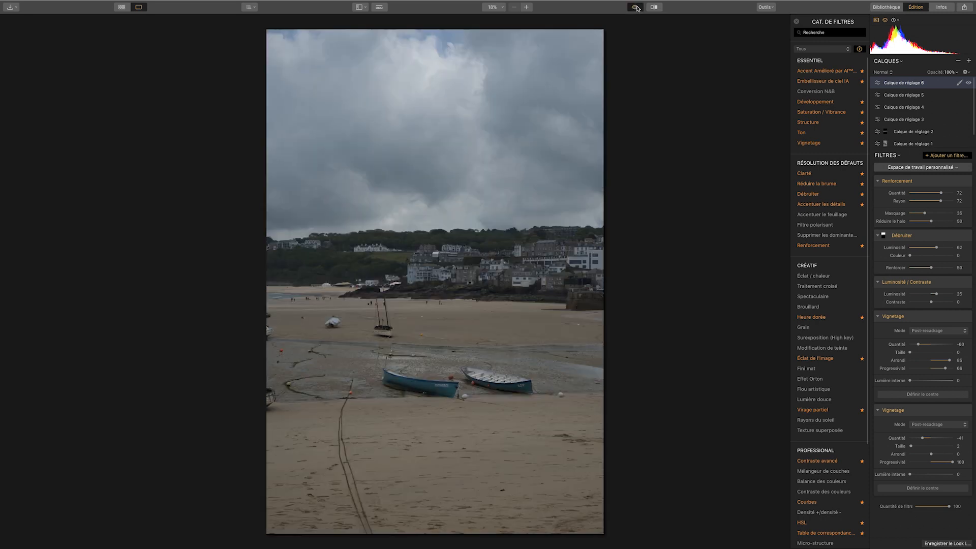
left_click(637, 9)
left_click(654, 8)
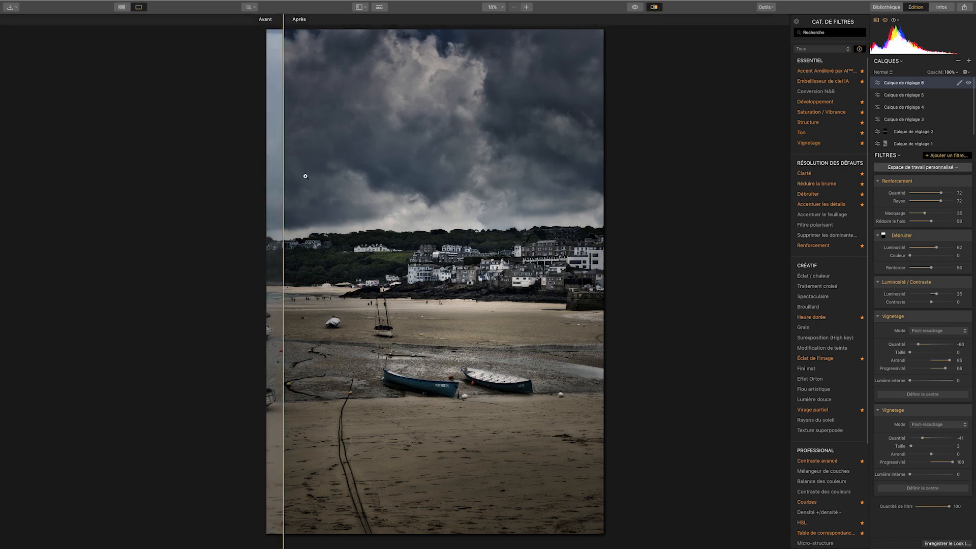
left_click_drag(284, 168, 221, 203)
left_click(659, 9)
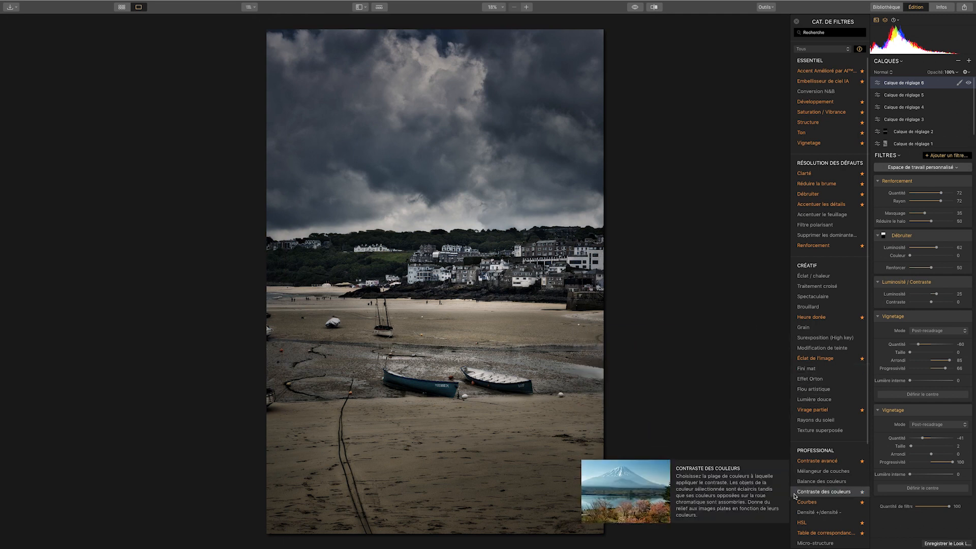
- Add a Fini mat filter to Calque de réglage 6 and set its Quantité to 43
mouse_move(831, 423)
scroll(835, 480, "down", 3)
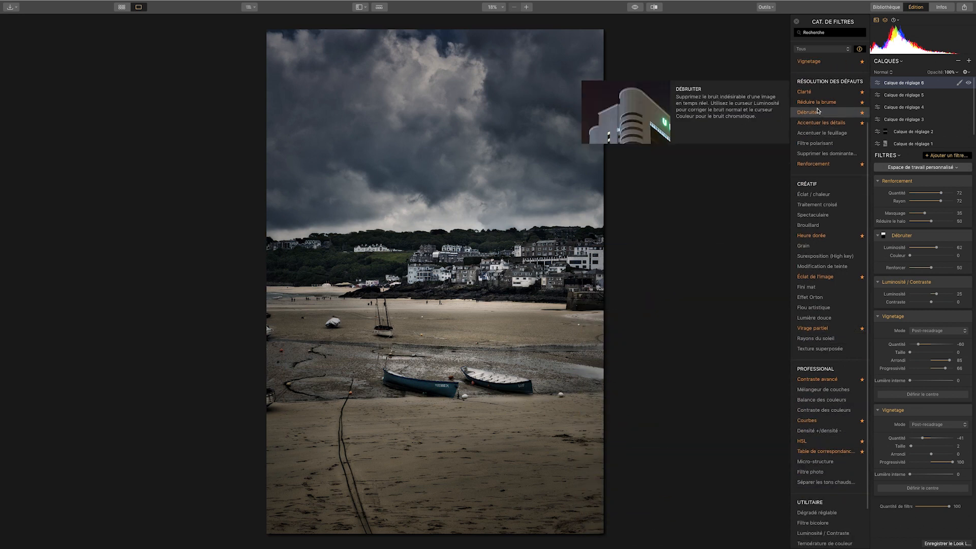
mouse_move(827, 165)
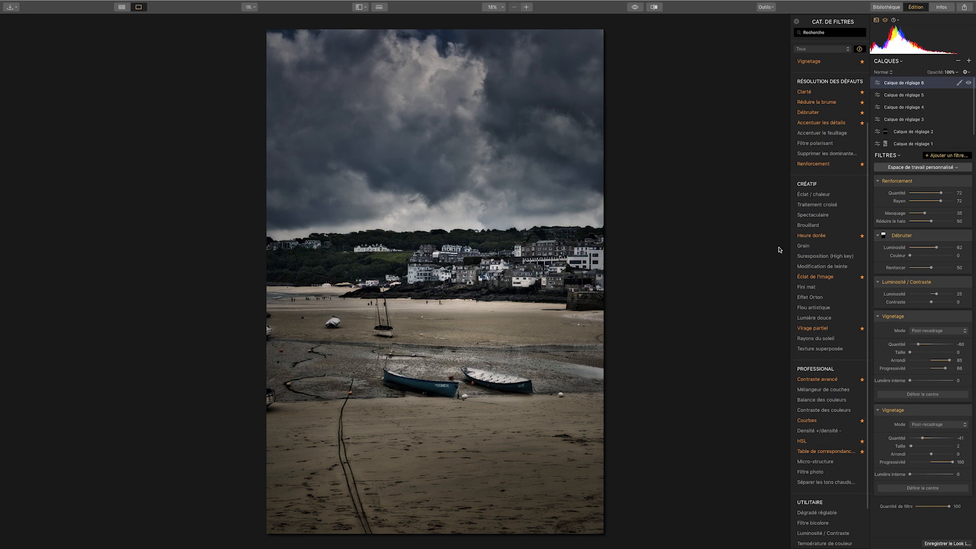
left_click(810, 285)
scroll(938, 415, "down", 2)
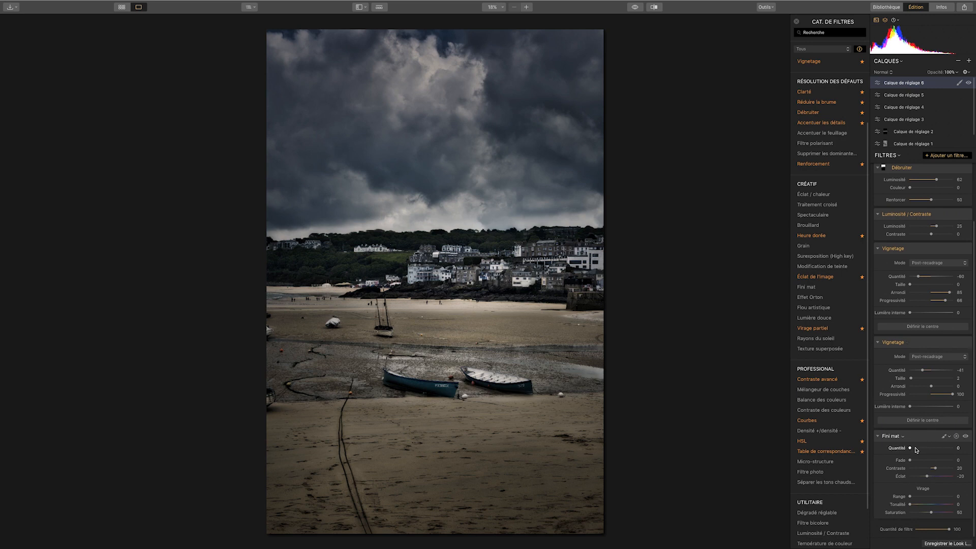
left_click_drag(915, 448, 917, 450)
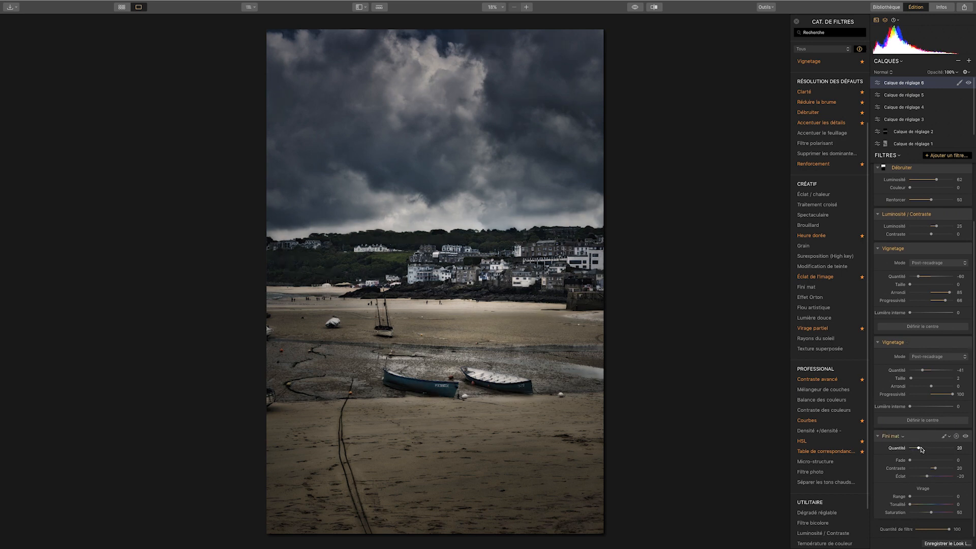
left_click_drag(924, 448, 928, 449)
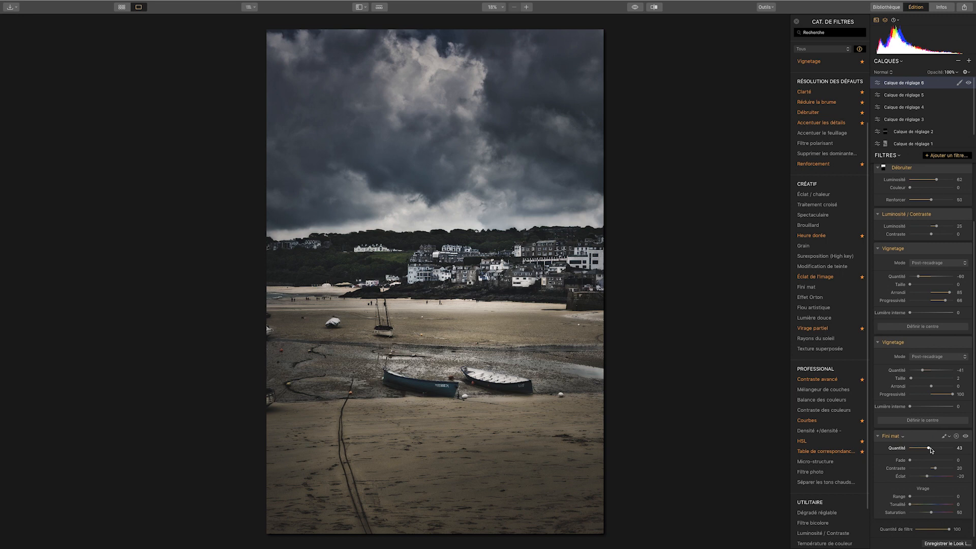
- Compare the photo with and without Fini mat, and close the filter catalogue to review the edit against the original
left_click(965, 436)
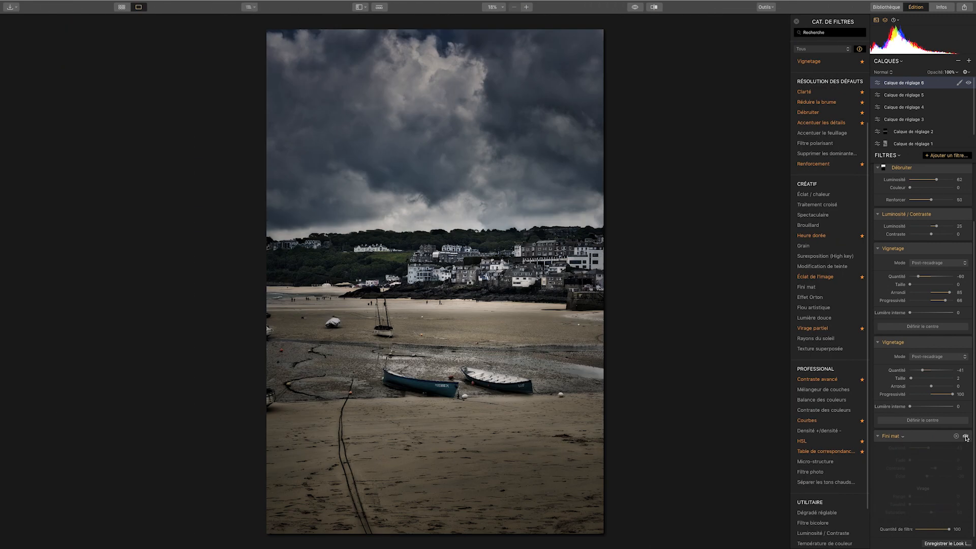
left_click(965, 436)
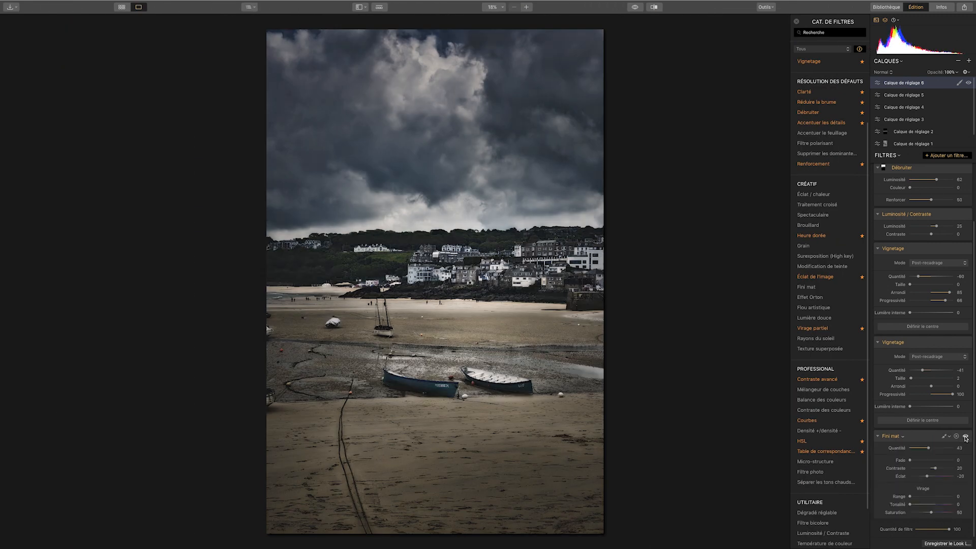
left_click(965, 436)
left_click(965, 436)
key("Escape")
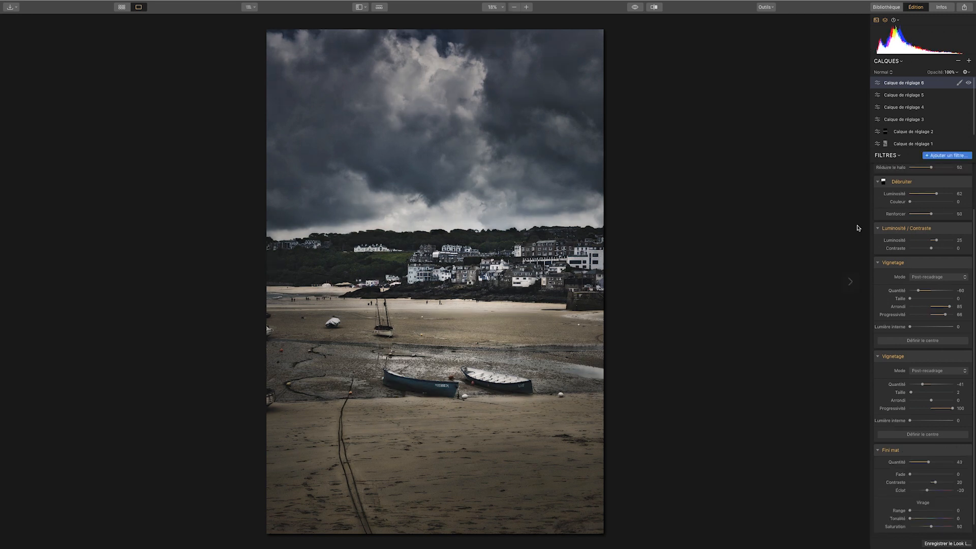
left_click(634, 7)
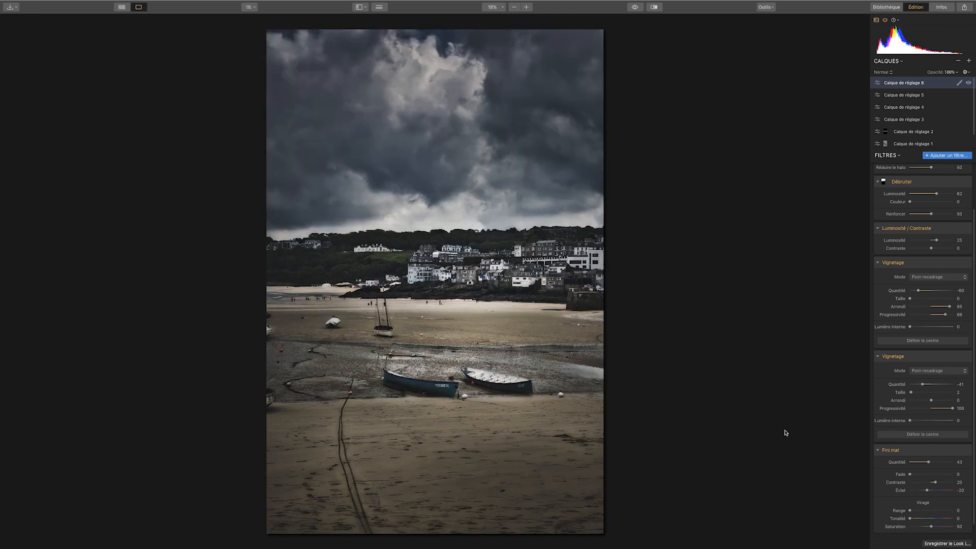